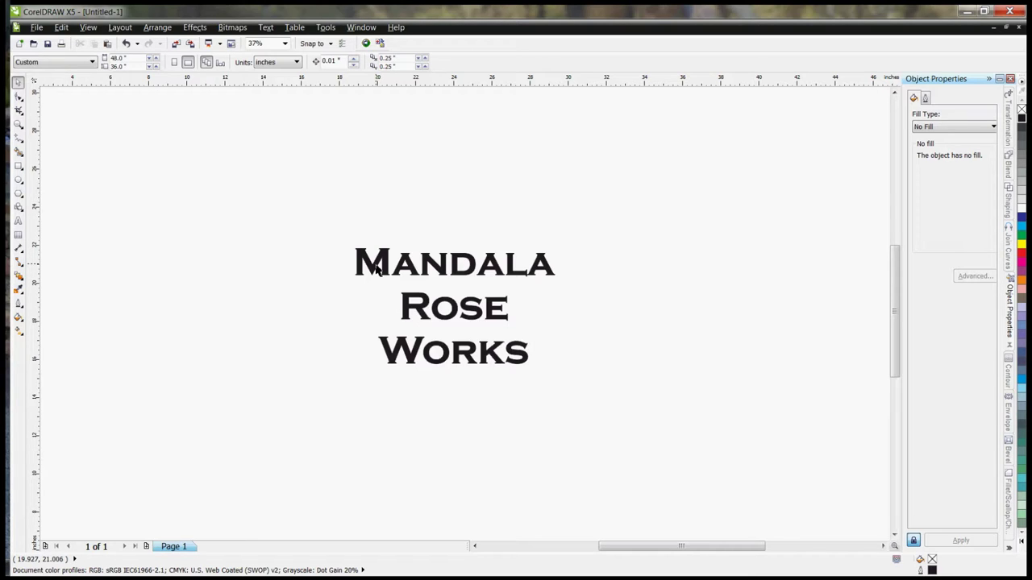
Step: Remove the fill from the Mandala Rose Works text so only its outline remains
click(379, 270)
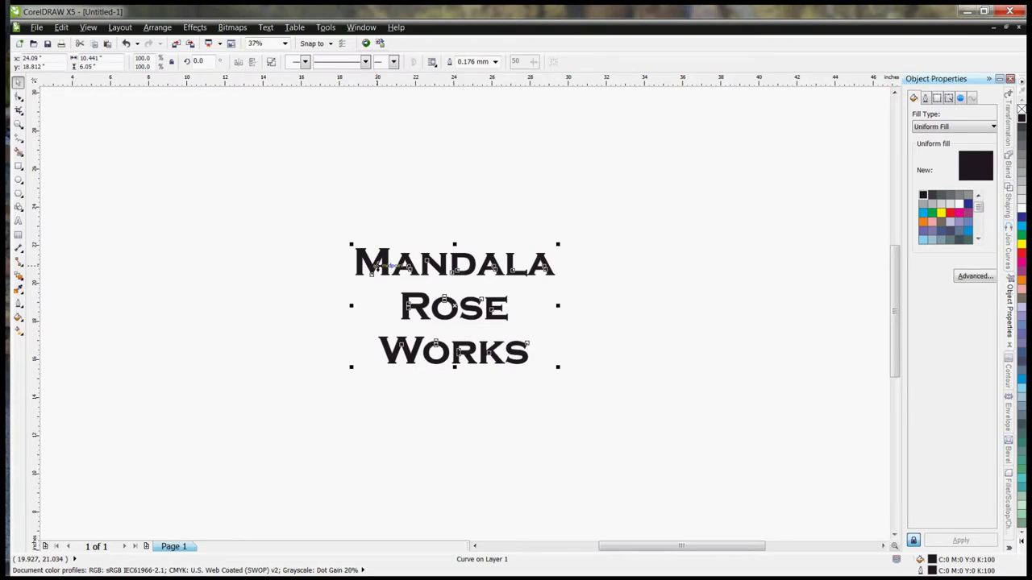
click(1021, 111)
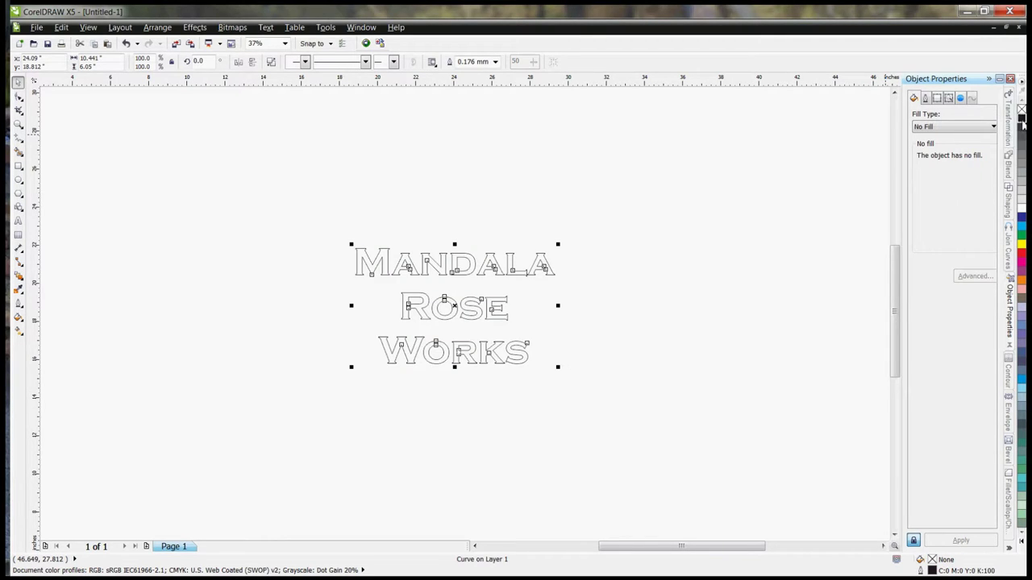
click(507, 229)
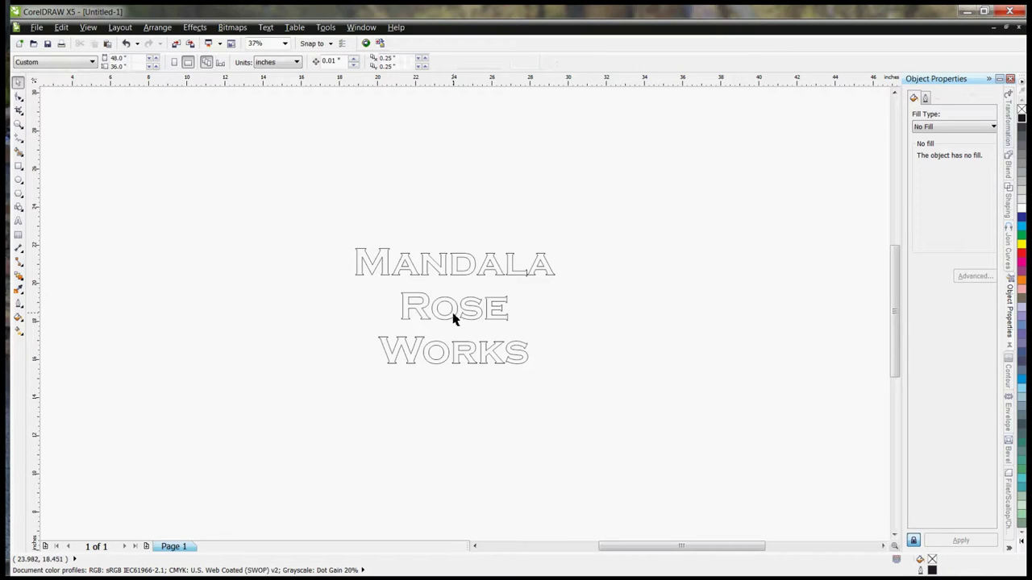
Step: Duplicate the text, give the copy a cyan outline, stack it on the original, and select both
click(455, 313)
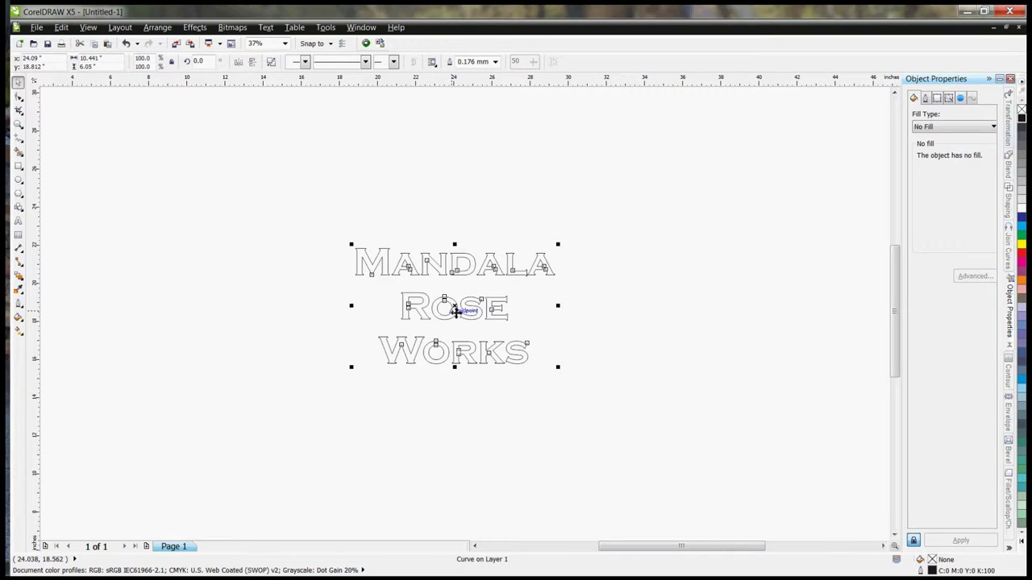
drag(455, 311, 661, 260)
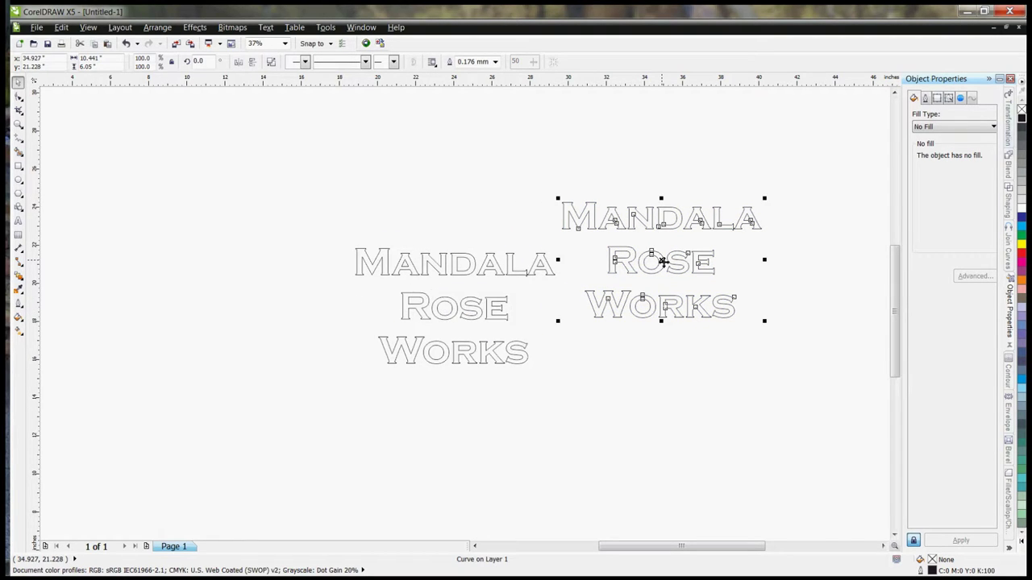
right_click(1022, 230)
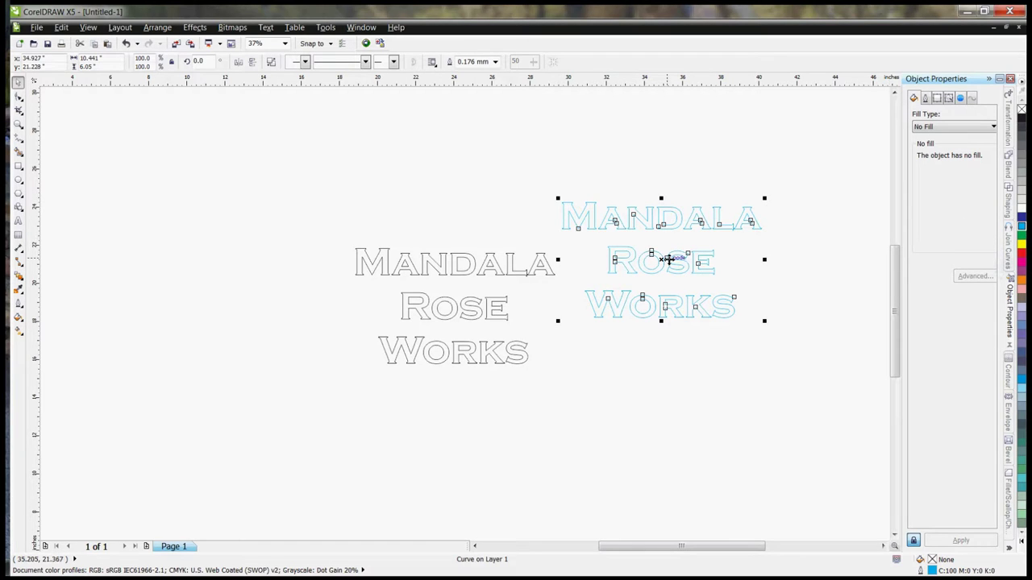
drag(666, 259, 454, 306)
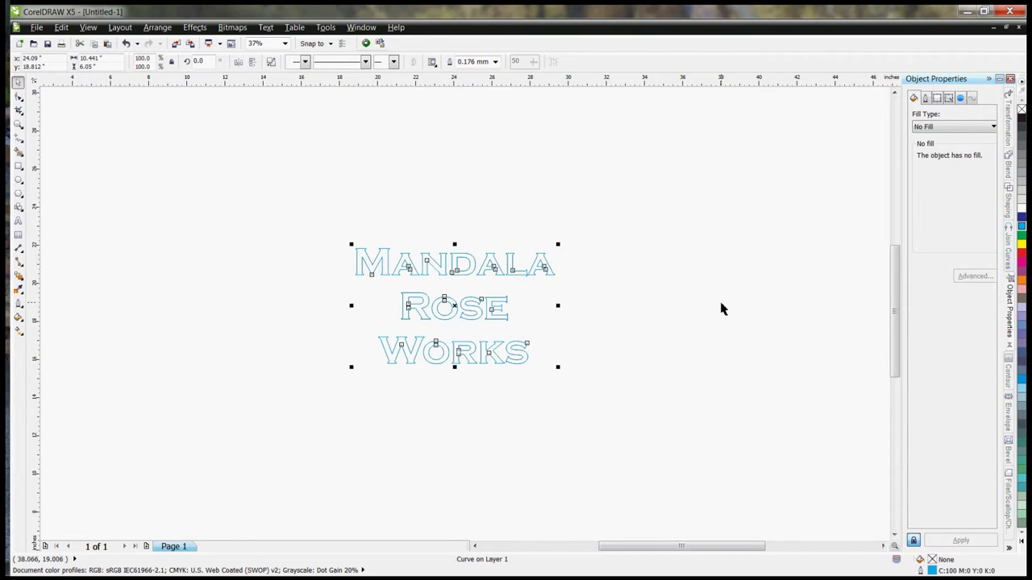
click(677, 313)
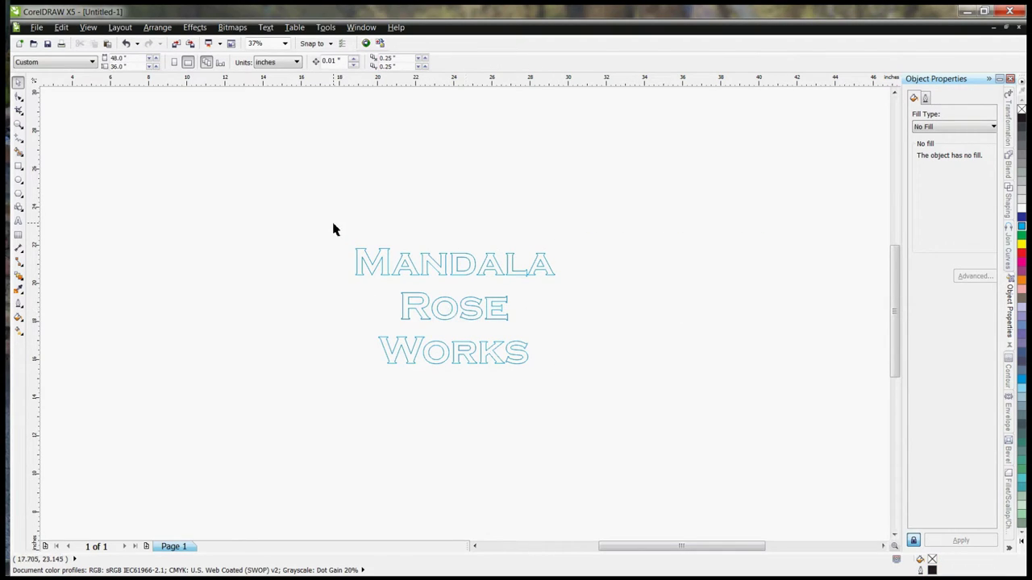
drag(322, 224, 582, 400)
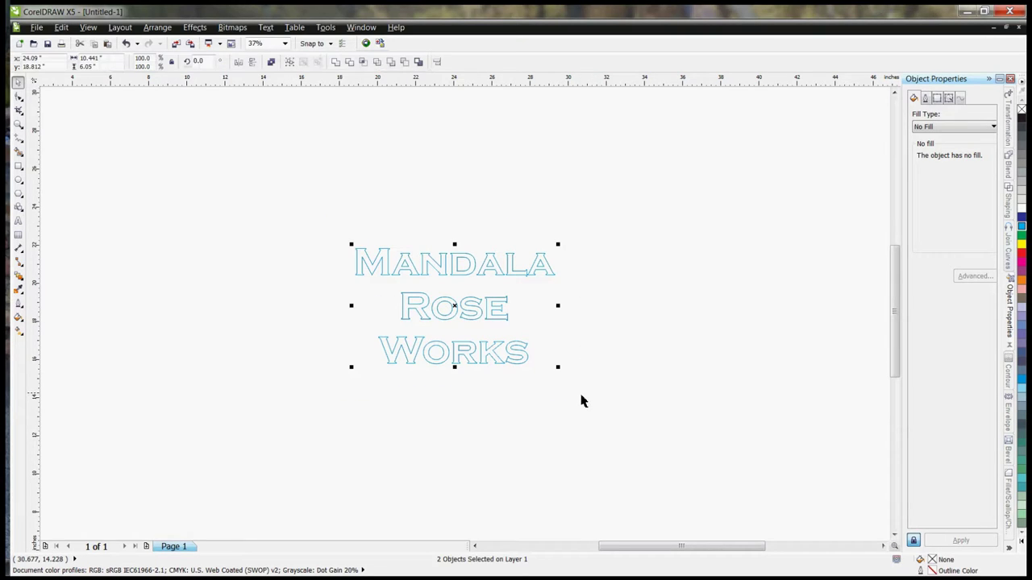
Step: Export the design to RDWorks and open the black layer's processing mode choices
click(366, 44)
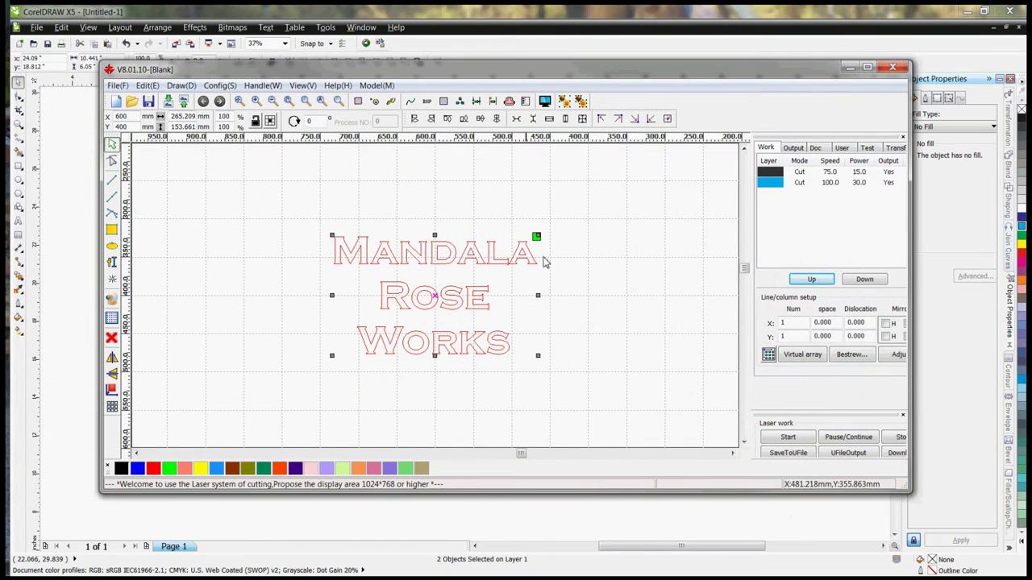
double_click(802, 177)
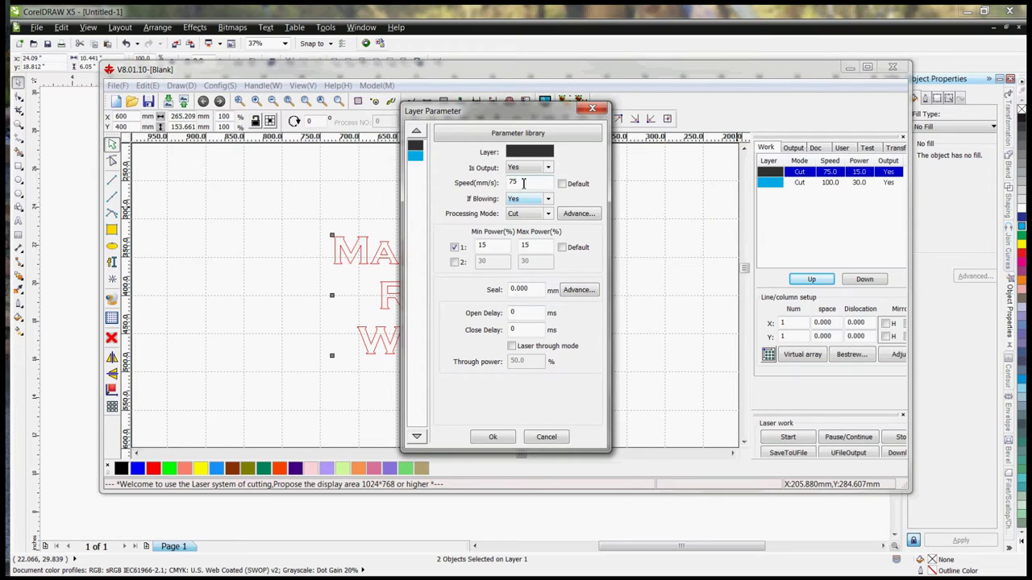
click(524, 214)
Step: Make the black layer Scan at 600 mm/s, 35% min and max power, 0.08 mm interval
click(523, 229)
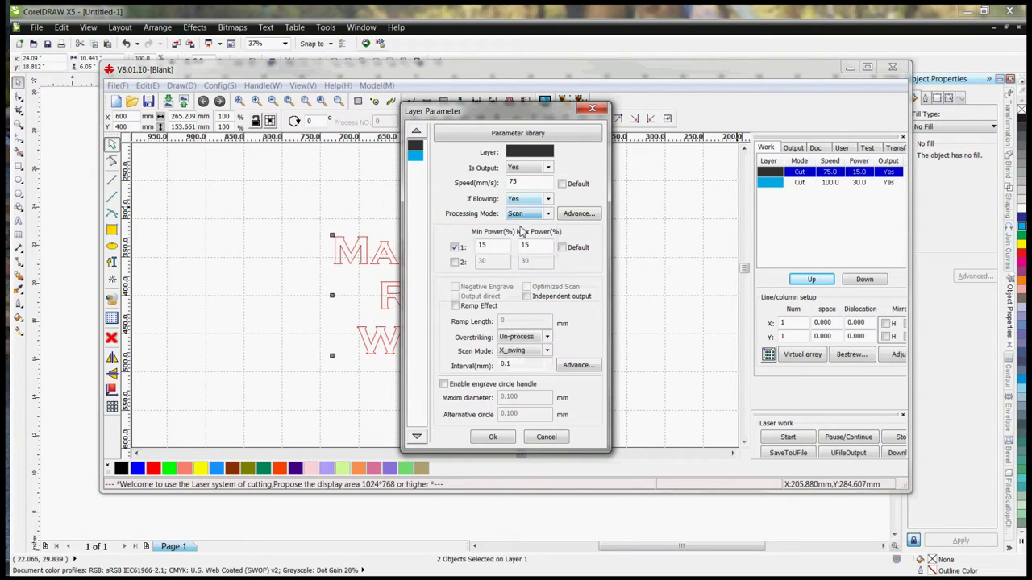
double_click(524, 187)
text(600)
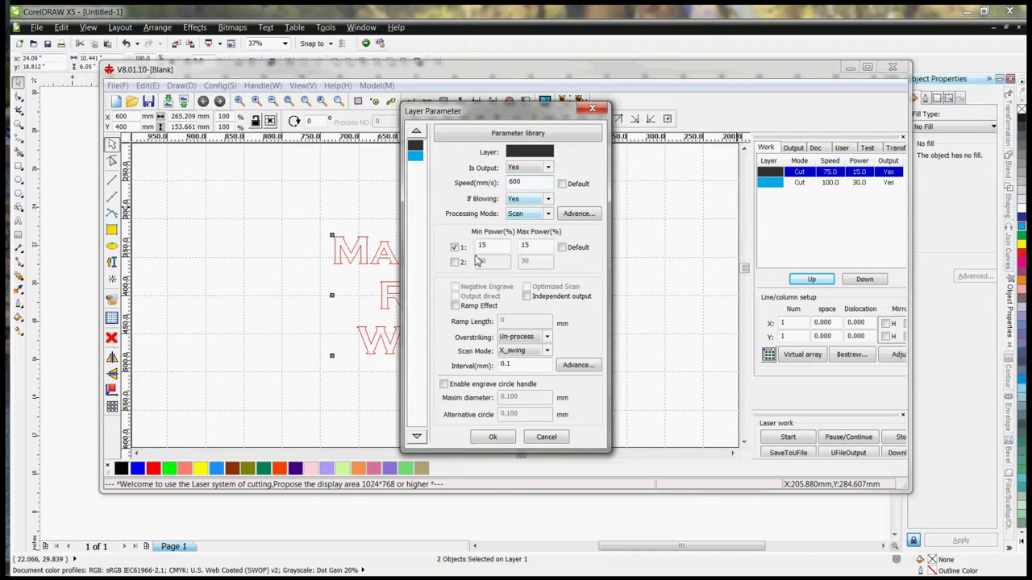
key(Tab)
text(35)
key(Tab)
text(35)
click(508, 364)
text(08)
double_click(537, 182)
Step: Set the cyan layer to 75 mm/s, 13–15% power, second power and through mode off, and apply
click(416, 157)
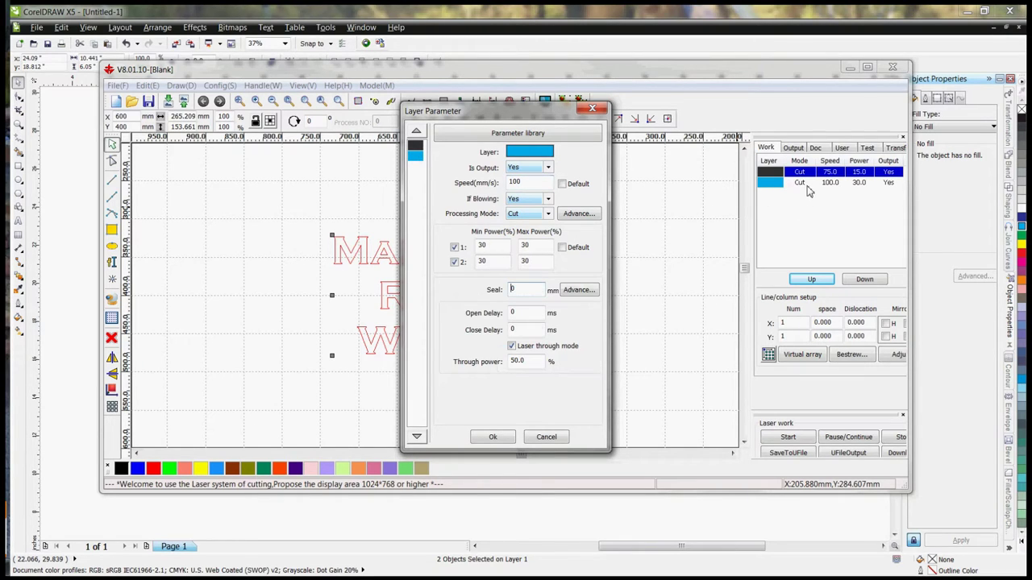
drag(532, 182, 453, 187)
text(75)
click(453, 266)
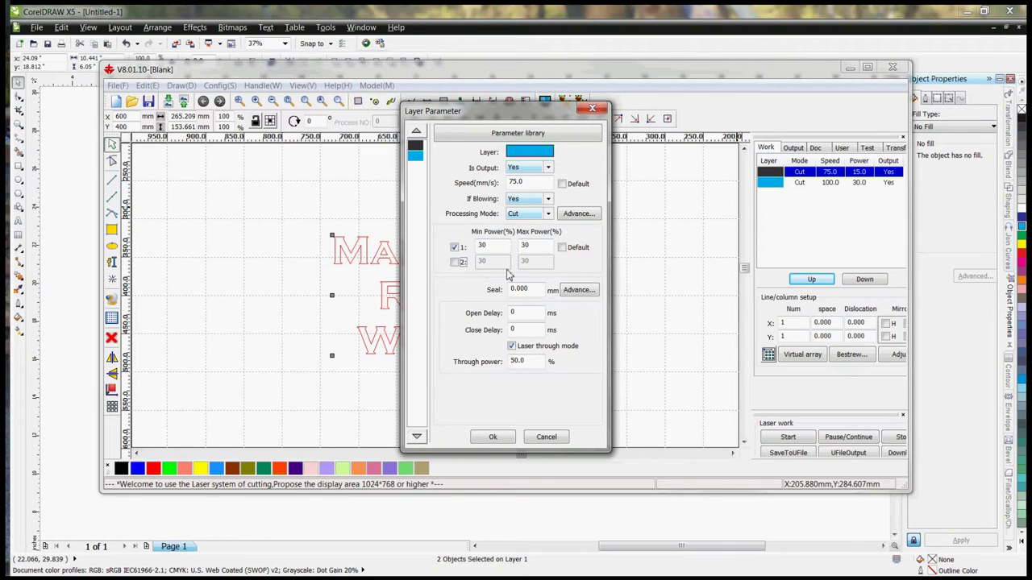
drag(488, 245, 427, 251)
text(13)
key(Tab)
text(15)
key(Tab)
click(511, 347)
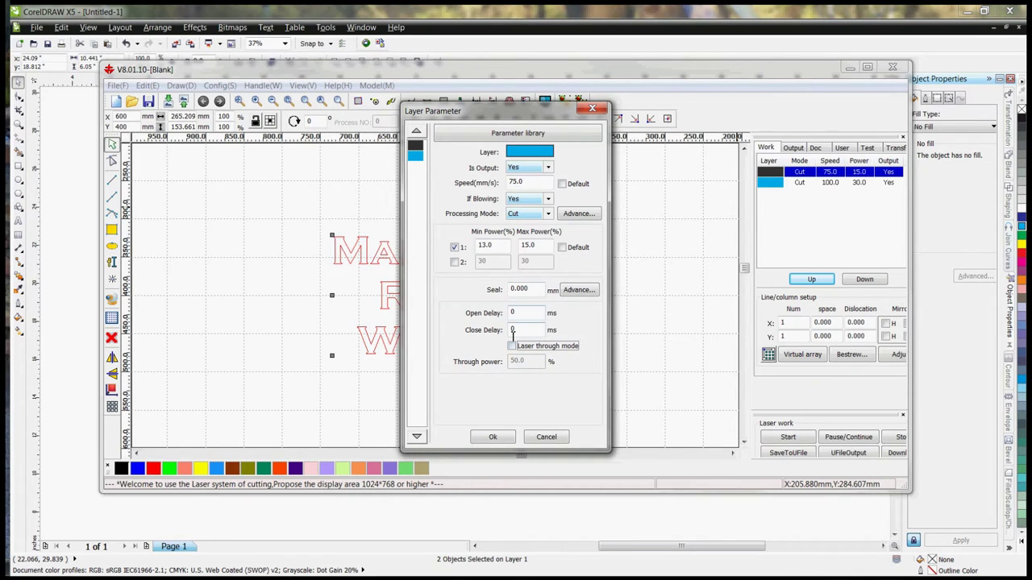
click(493, 436)
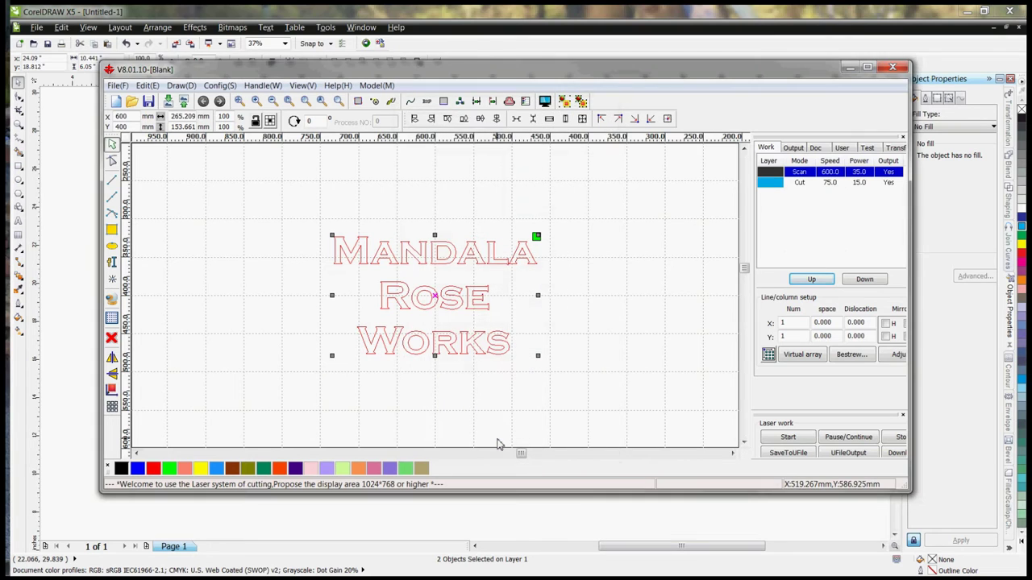
Step: Preview the job and run the engraving simulation at increased speed
click(545, 102)
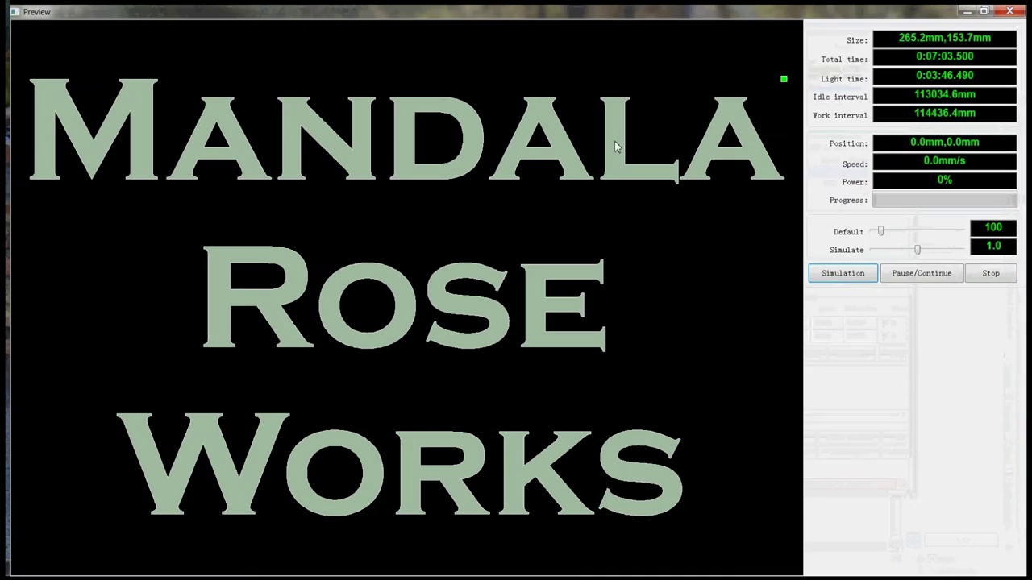
click(842, 275)
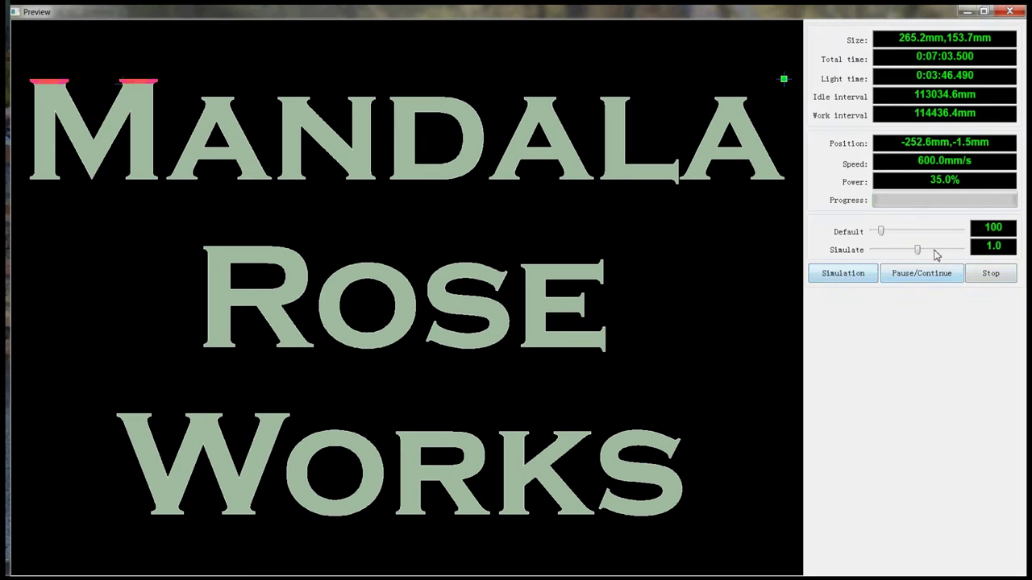
drag(918, 251, 961, 250)
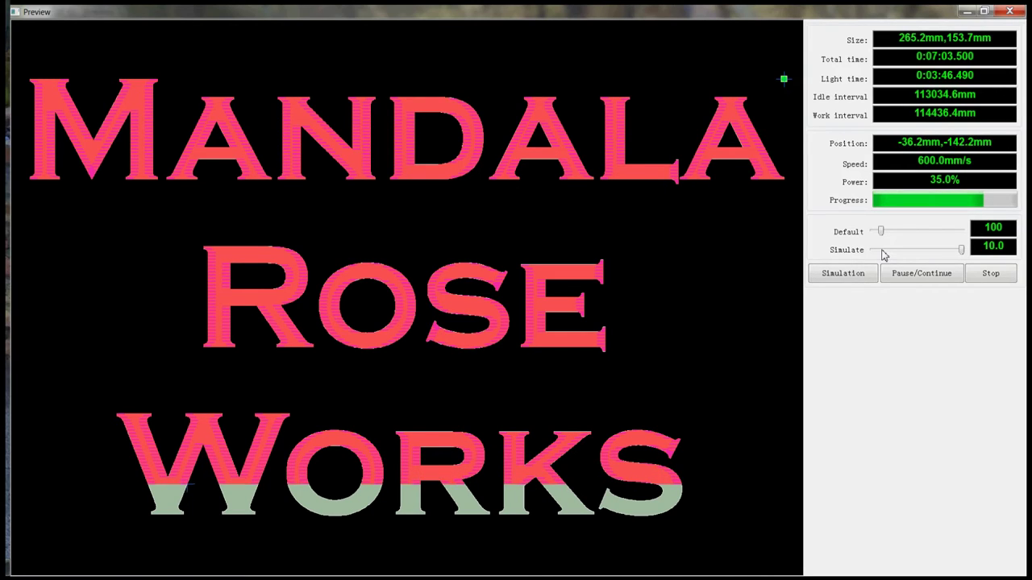
Step: Vary the simulation speed while the outline pass runs, then stop the simulation
click(956, 252)
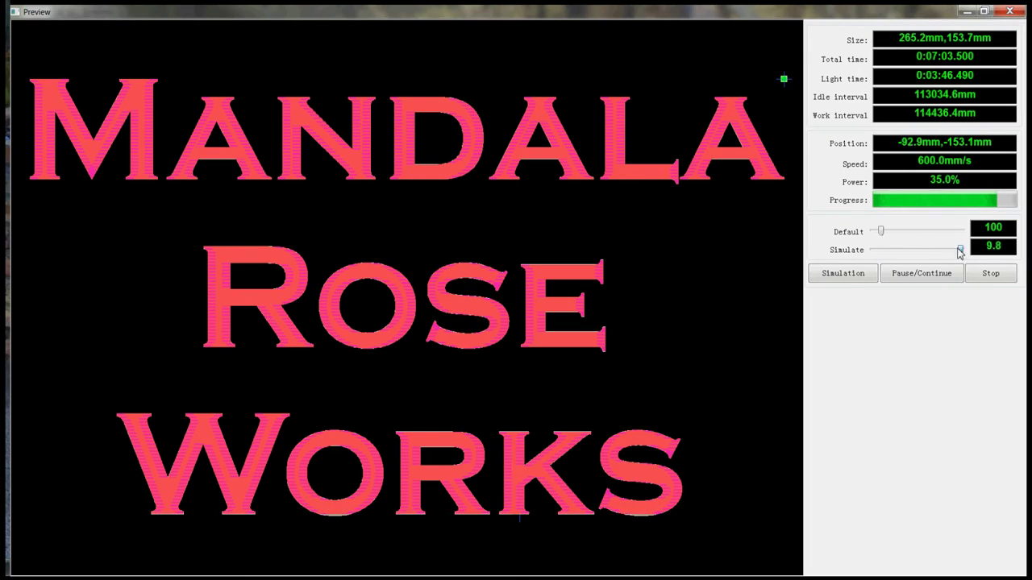
drag(959, 252, 854, 251)
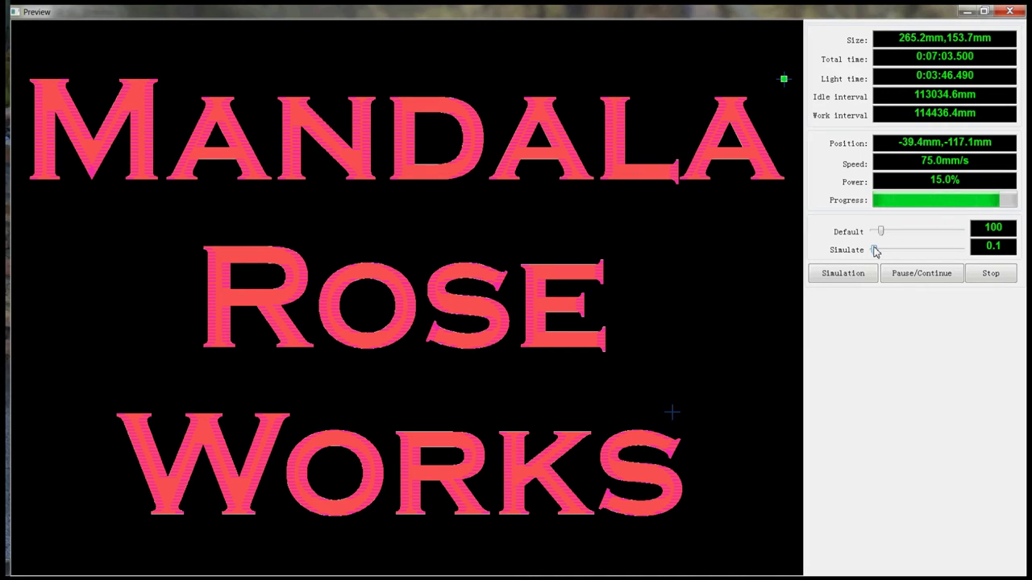
click(884, 253)
click(898, 254)
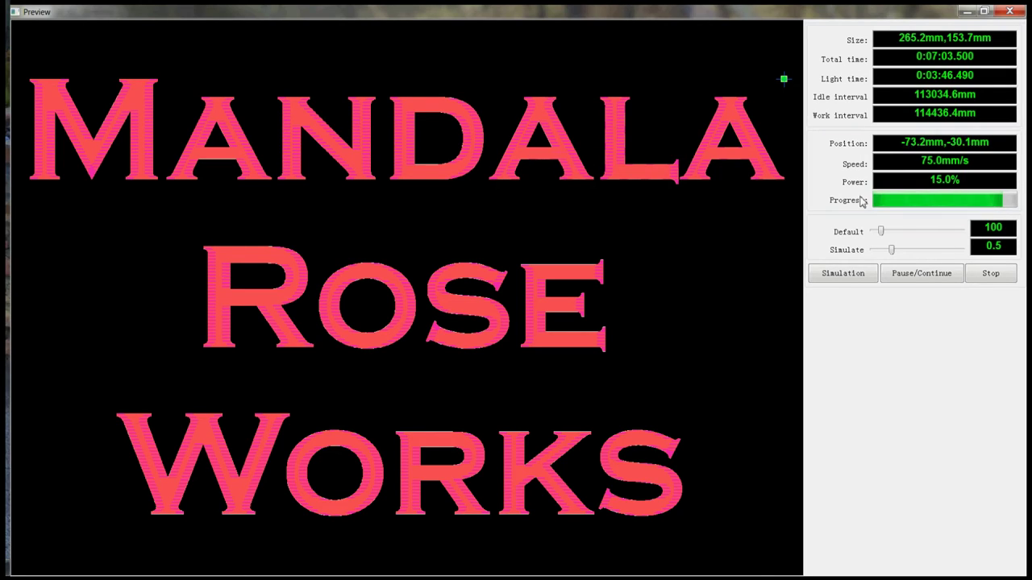
drag(892, 251, 963, 251)
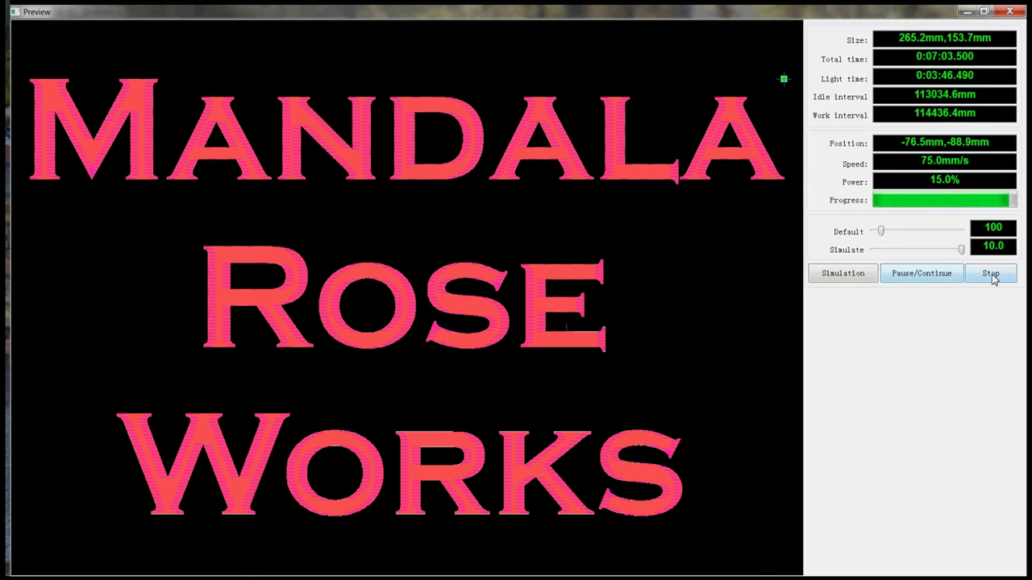
click(992, 275)
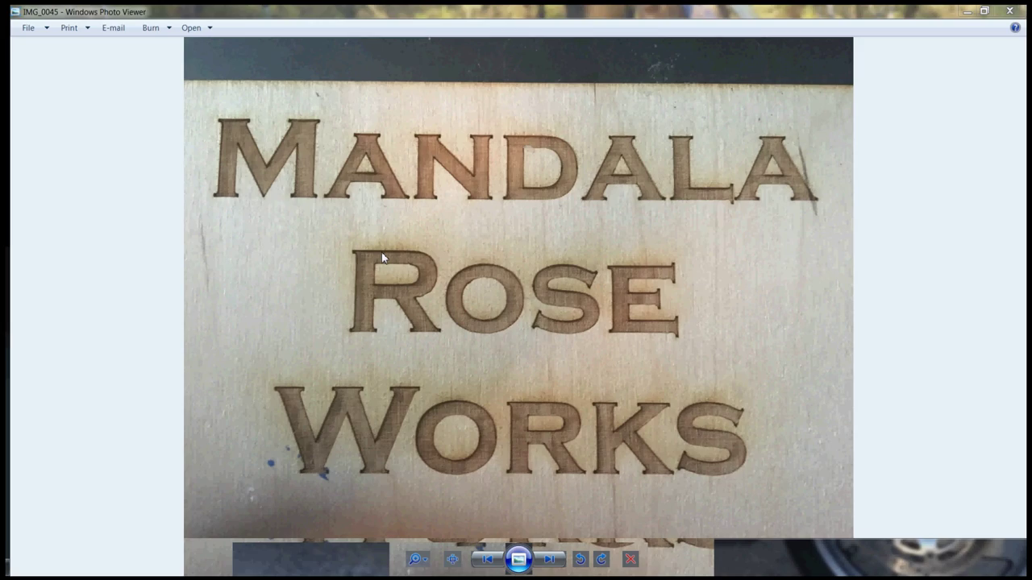
Step: Zoom in on the ROSE lettering in the finished sign photo
scroll(383, 258, up, 5)
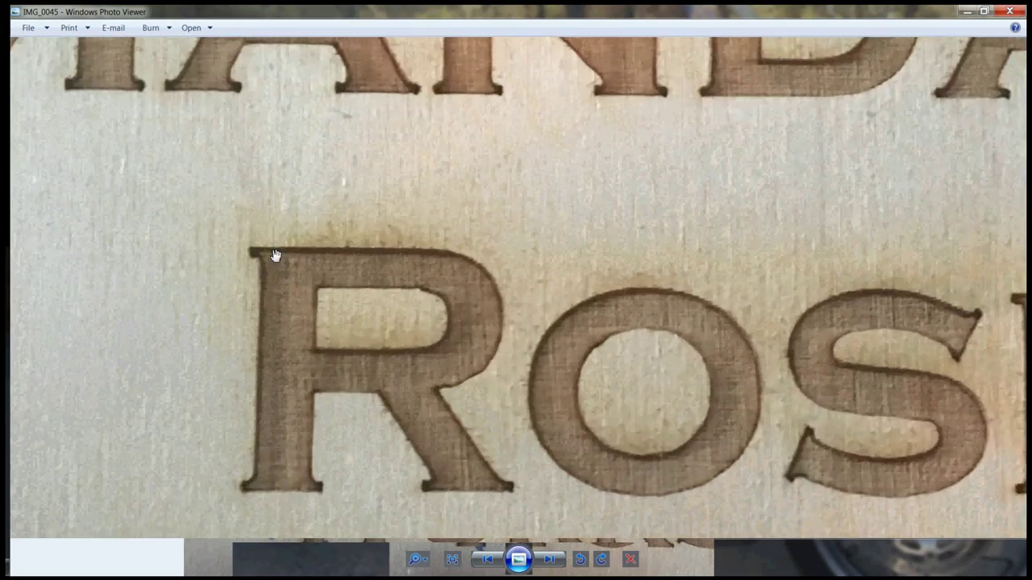